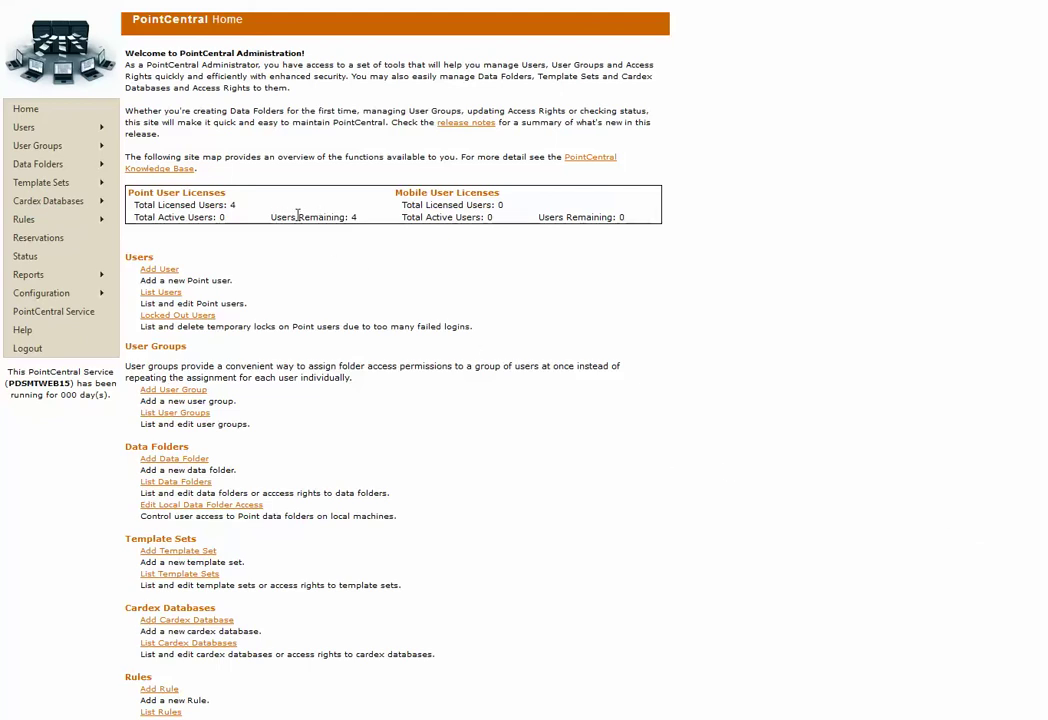
Check the remaining Point licences, refresh the MyCalyx Digital Key under Parameters, and return home
{"action": "left_click_drag", "start_coordinate": [271, 217], "coordinate": [358, 217]}
{"action": "left_click", "coordinate": [353, 217]}
{"action": "mouse_move", "coordinate": [50, 294]}
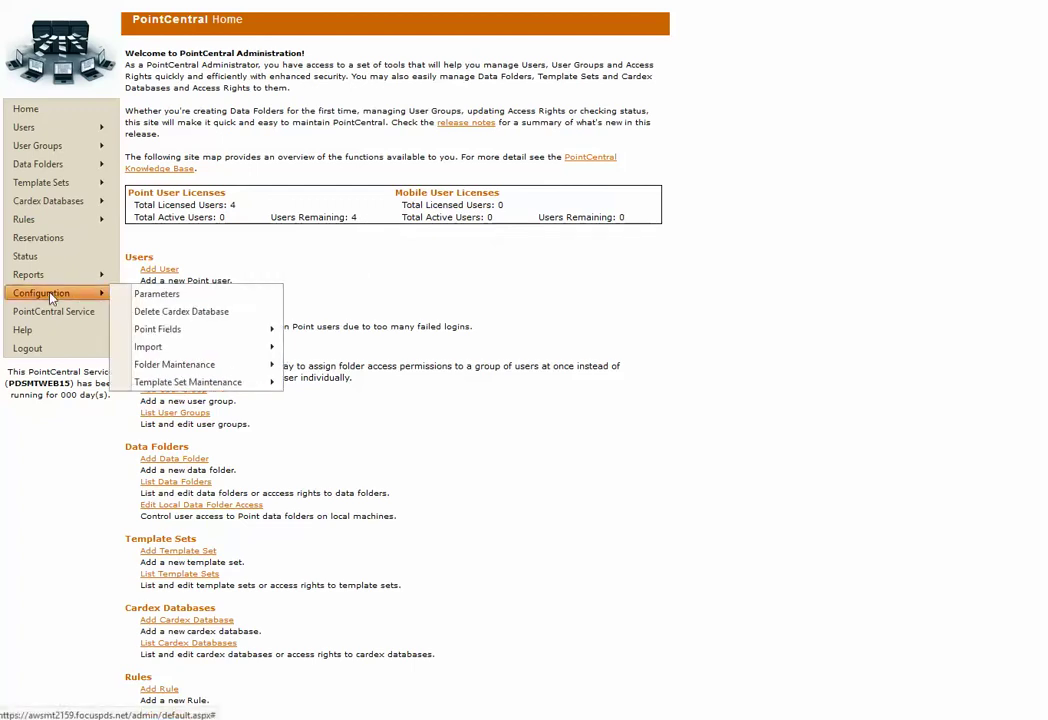
{"action": "left_click", "coordinate": [174, 295]}
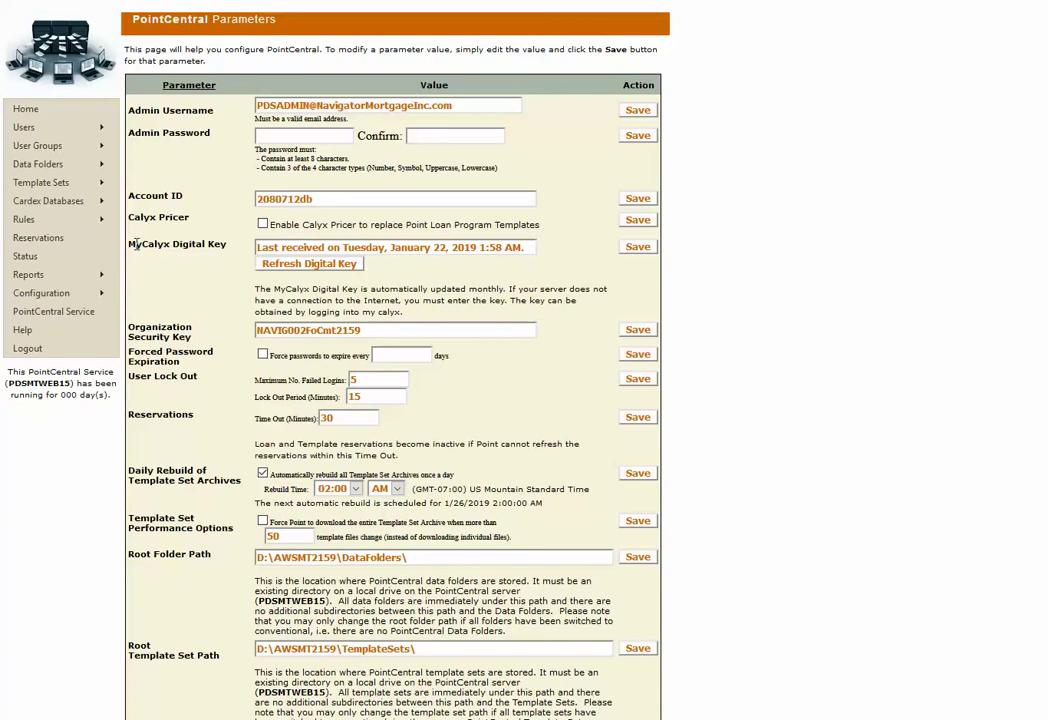
{"action": "left_click", "coordinate": [332, 265]}
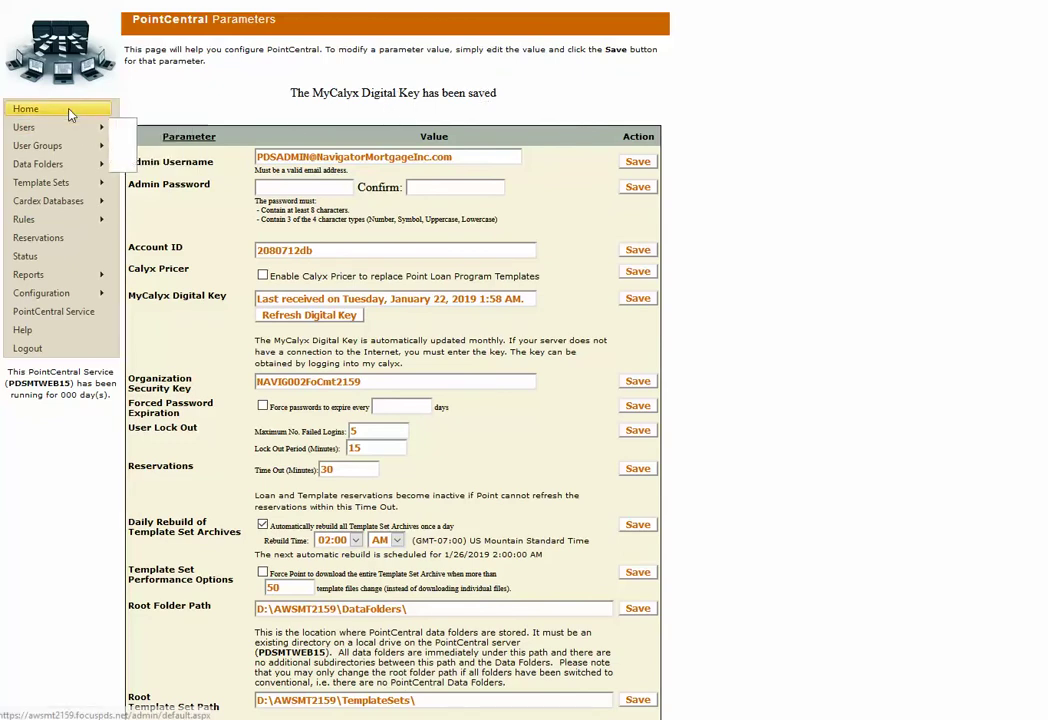
{"action": "left_click", "coordinate": [27, 109]}
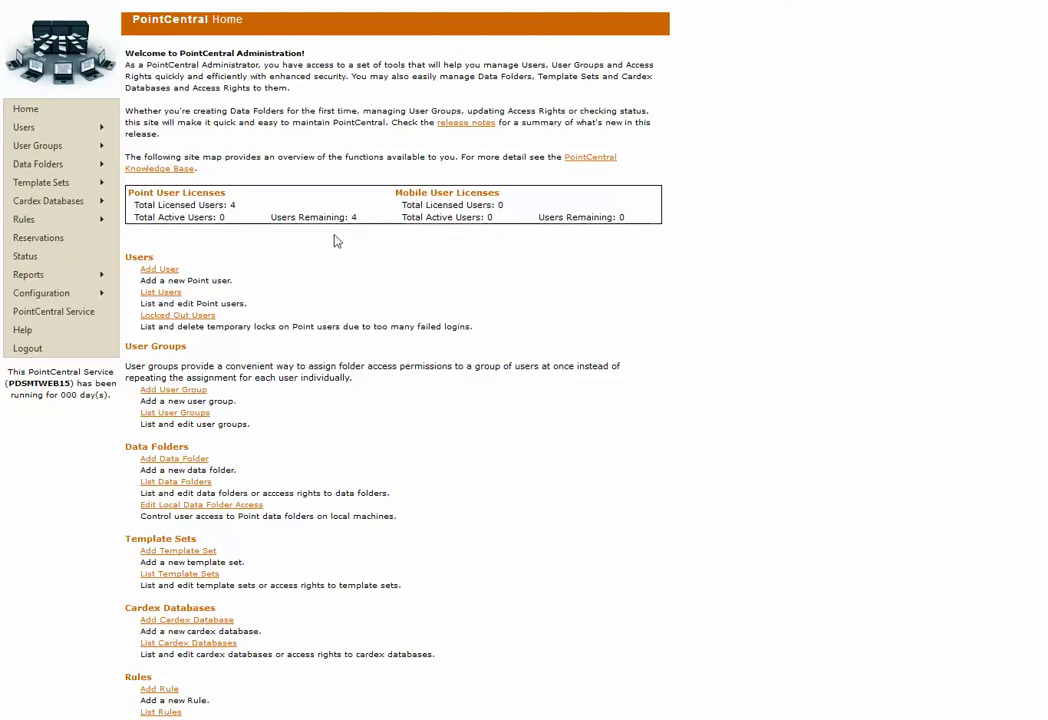
Start a new user and enter their full name, user ID and password
{"action": "mouse_move", "coordinate": [69, 129]}
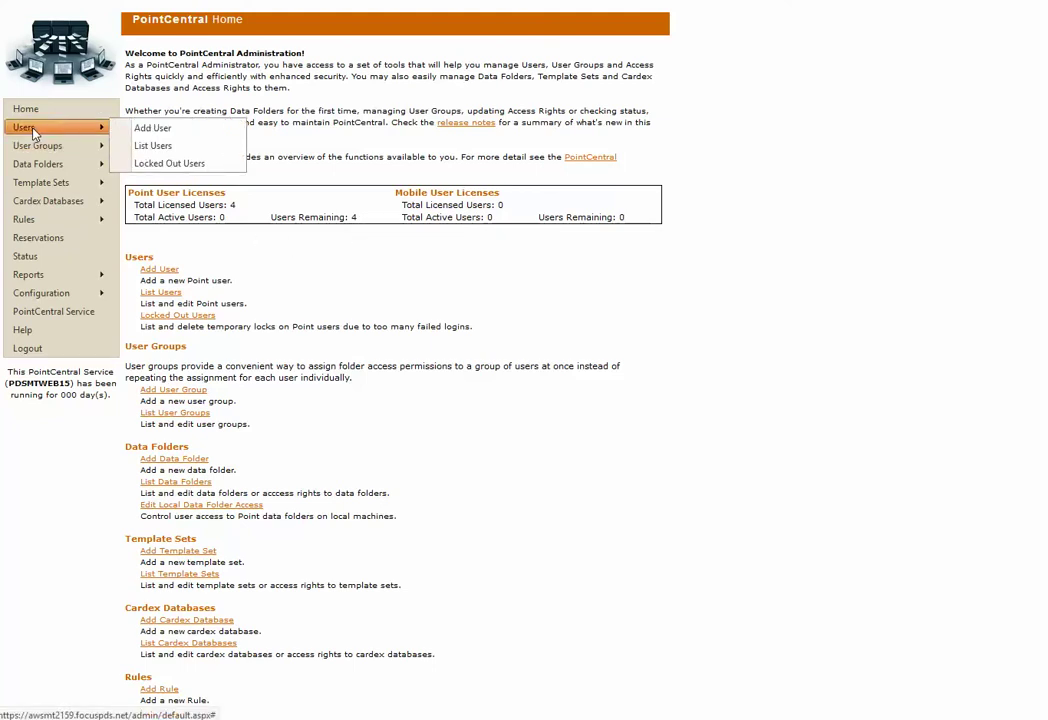
{"action": "left_click", "coordinate": [155, 130]}
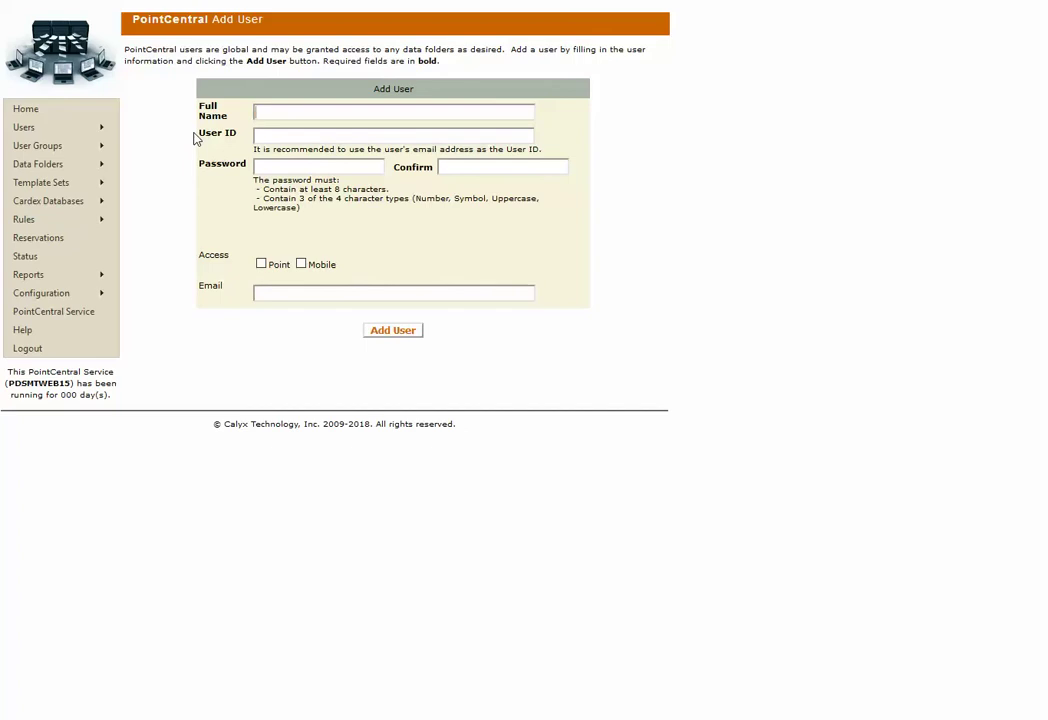
{"action": "key", "text": "Tab"}
{"action": "type", "text": "Brandon"}
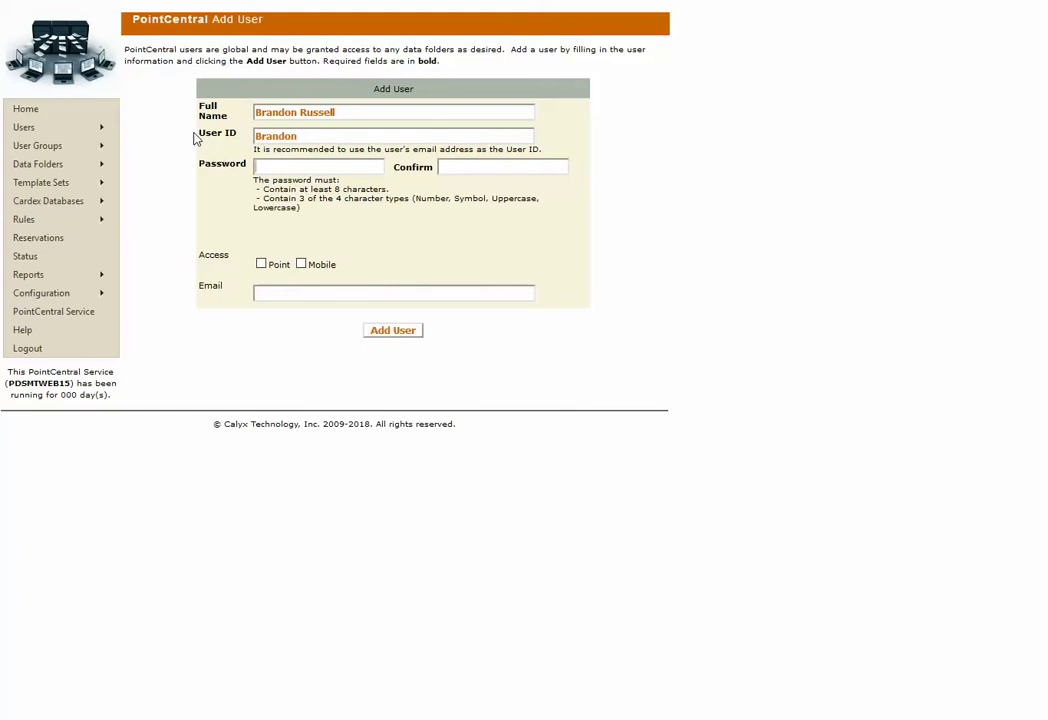
{"action": "key", "text": "Tab"}
{"action": "type", "text": "••••••••••••••••••••"}
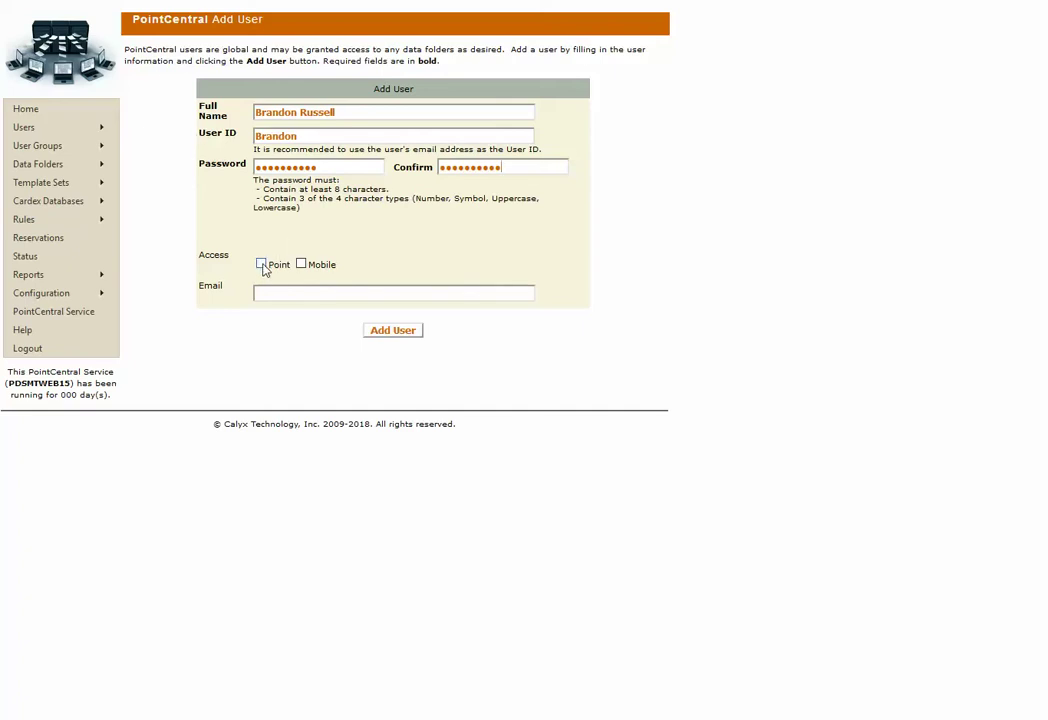
Give the new user Point access, enter their e-mail address, and create the user
{"action": "left_click", "coordinate": [261, 266]}
{"action": "type", "text": "brandon@test.com"}
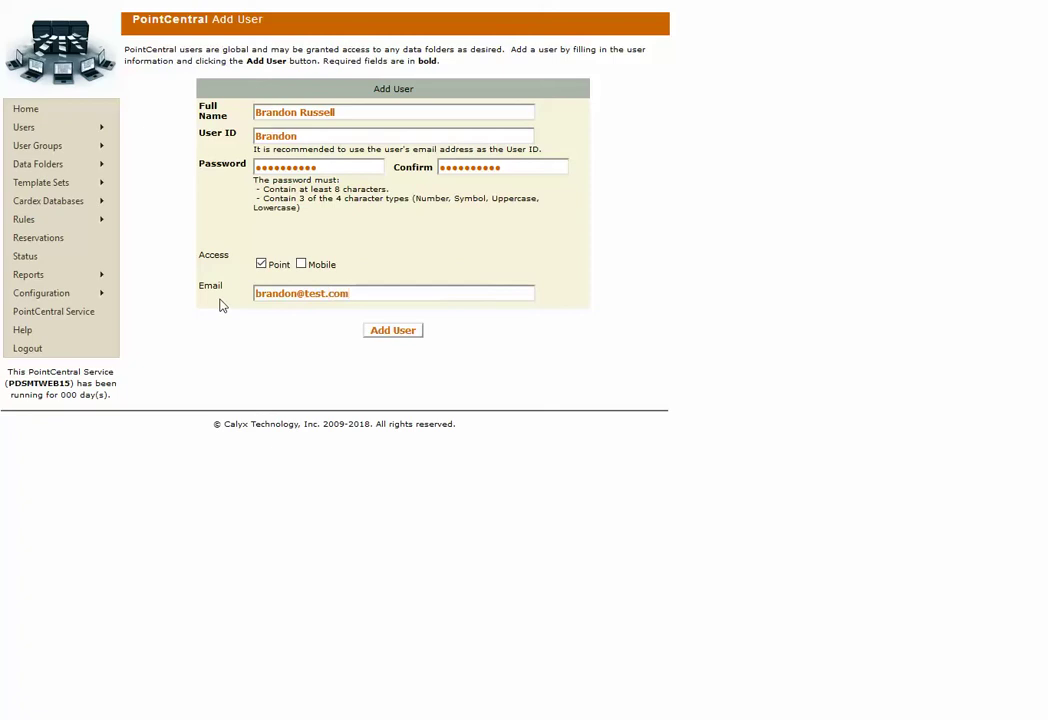
{"action": "left_click", "coordinate": [393, 330]}
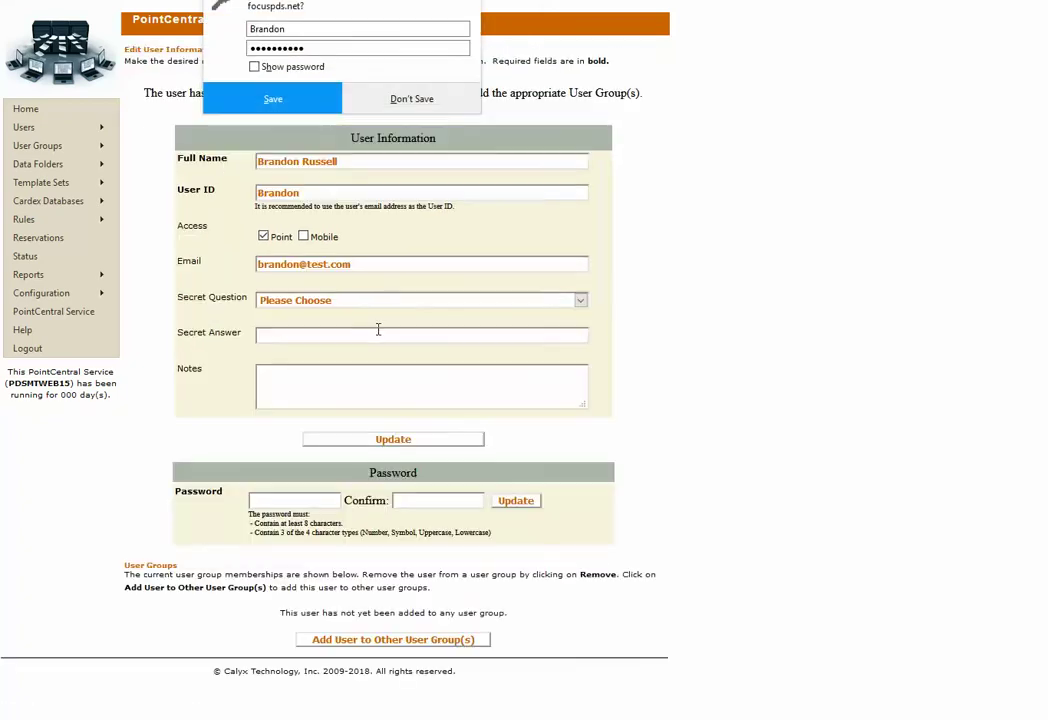
Decline the browser's password-save prompt and open the Add User to Other User Group(s) page
{"action": "left_click", "coordinate": [411, 98]}
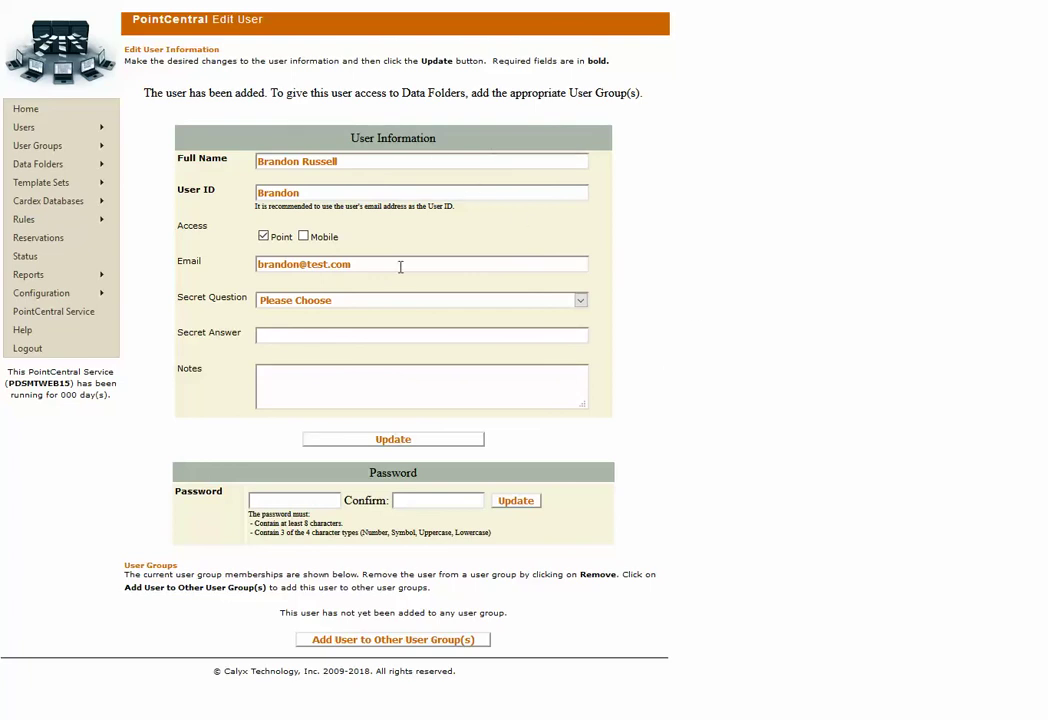
{"action": "left_click", "coordinate": [431, 645]}
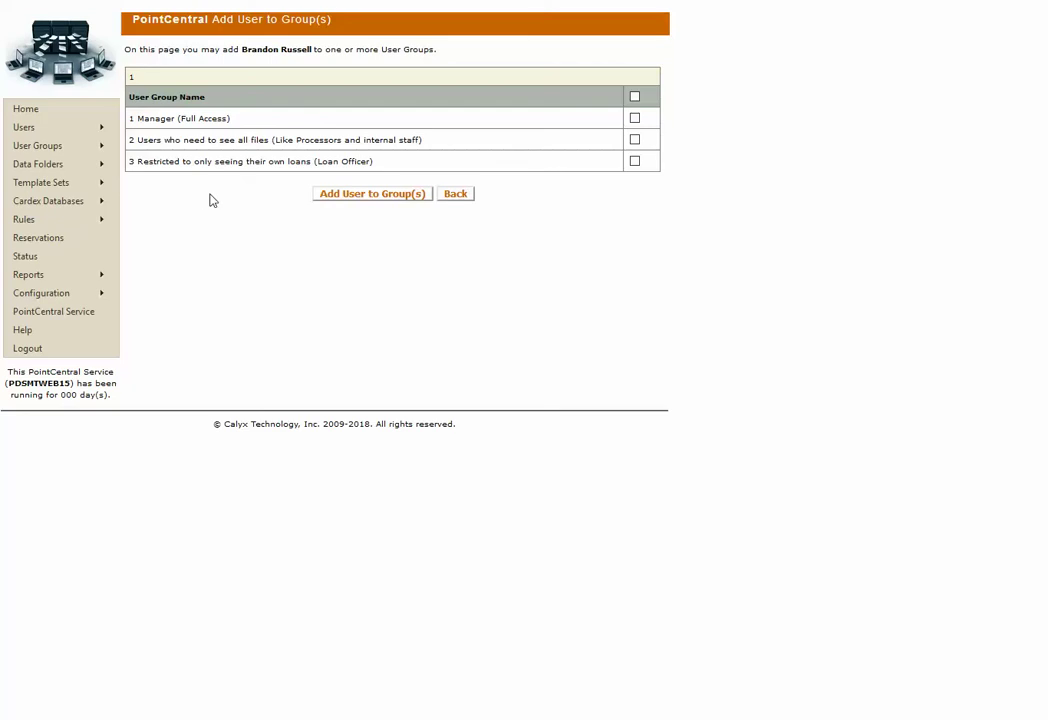
Tick the 1 Manager (Full Access) group and add the user to it
{"action": "left_click", "coordinate": [634, 119]}
{"action": "left_click", "coordinate": [379, 199]}
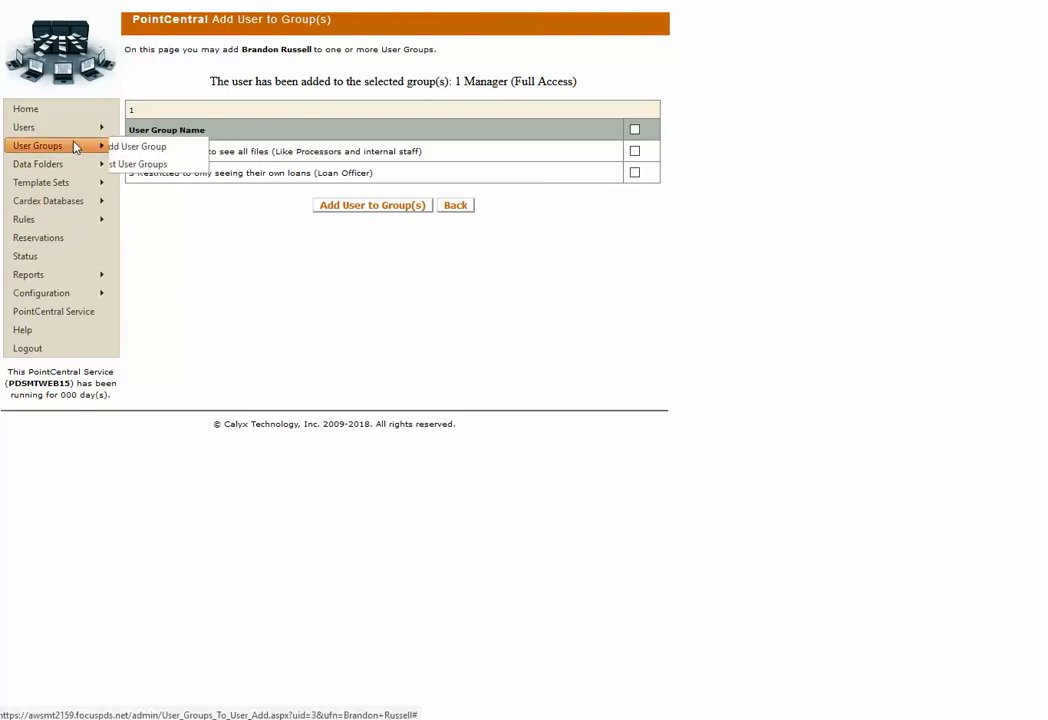
Open Users > List Users to confirm the new user has Point access
{"action": "mouse_move", "coordinate": [66, 136]}
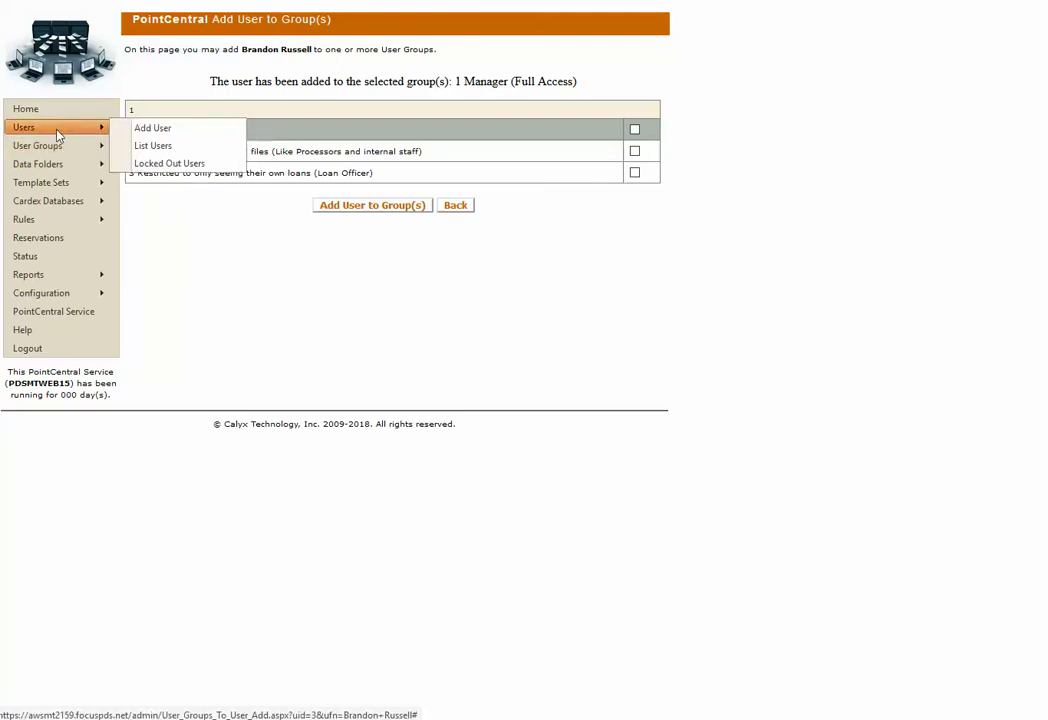
{"action": "left_click", "coordinate": [156, 148]}
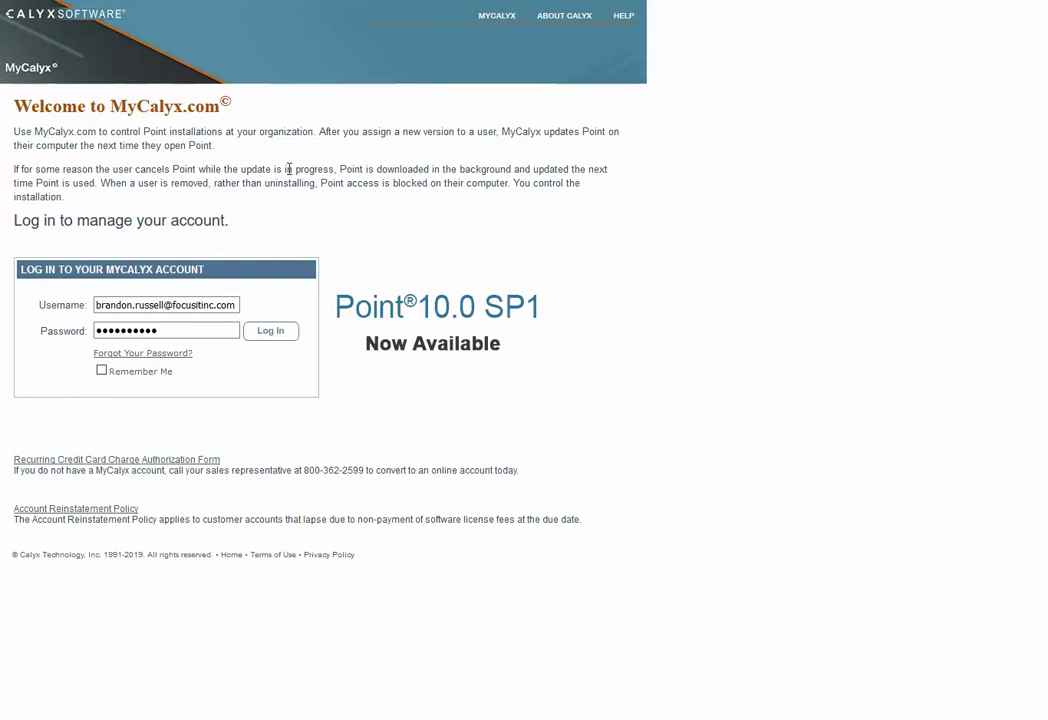
Log in to MyCalyx.com and go to the Manage Point Installations page
{"action": "left_click", "coordinate": [273, 336]}
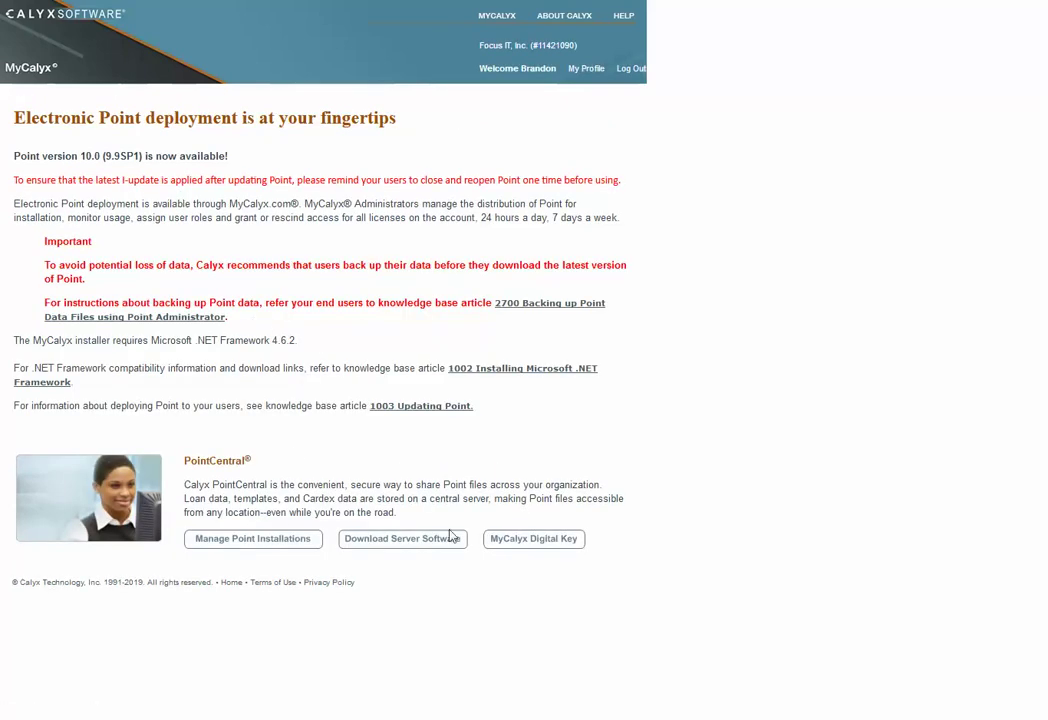
{"action": "left_click", "coordinate": [238, 550]}
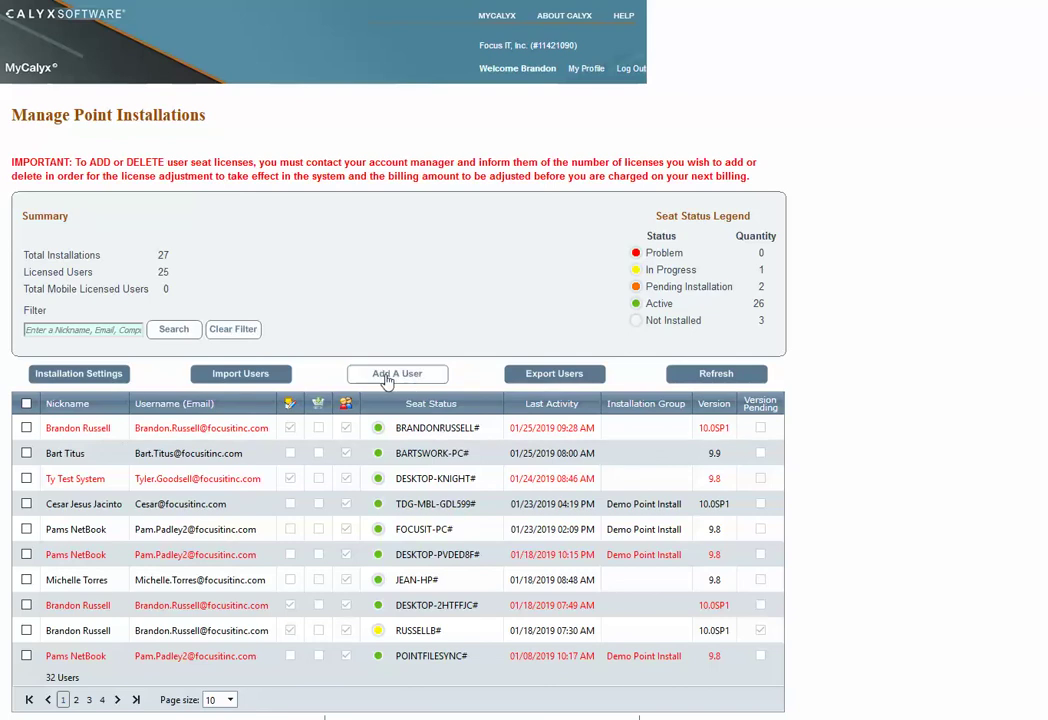
Add an installation row with the user's nickname, e-mail username, third permission ticked, FocusIT group, and save
{"action": "left_click", "coordinate": [418, 383]}
{"action": "left_click", "coordinate": [73, 424]}
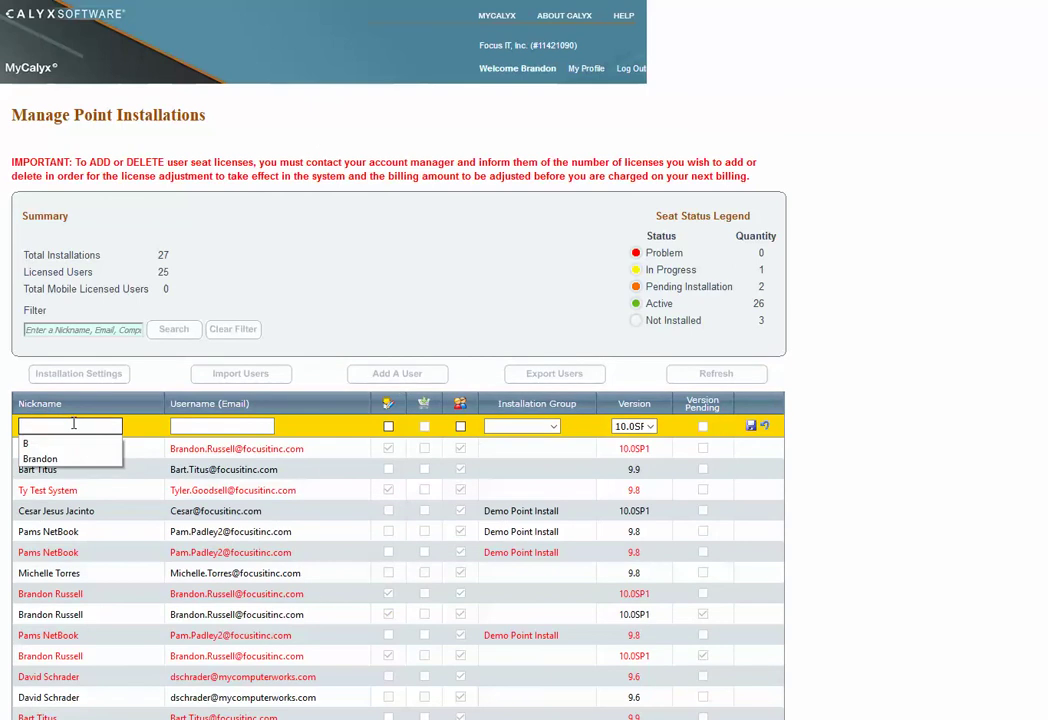
{"action": "type", "text": "Brandon"}
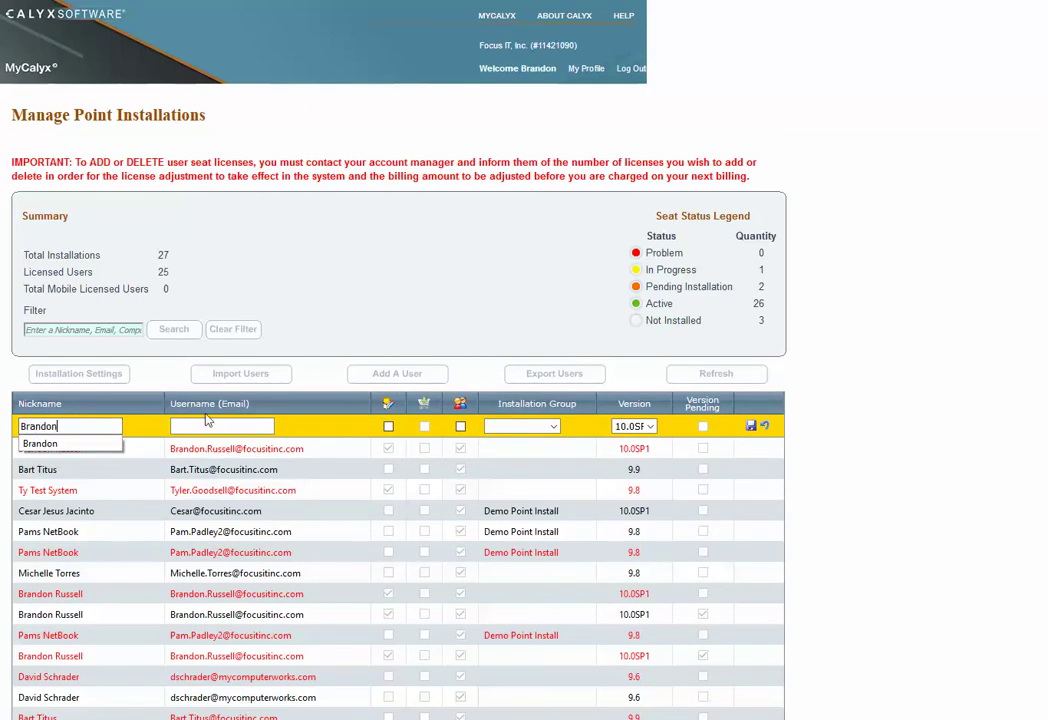
{"action": "left_click", "coordinate": [208, 425]}
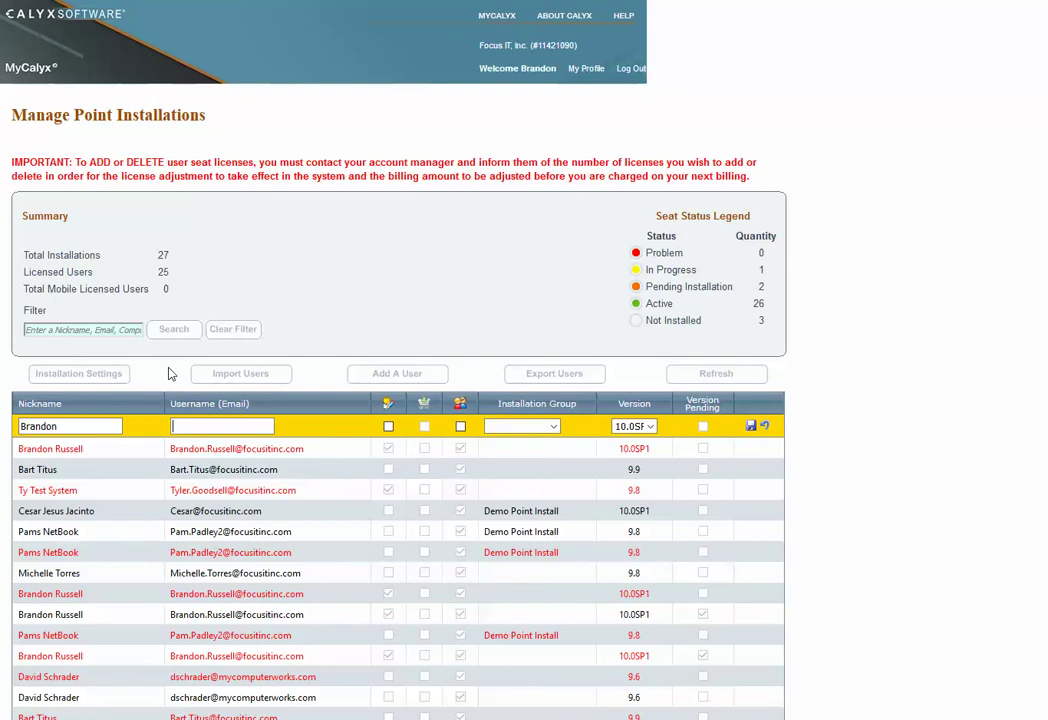
{"action": "type", "text": "test2@test.com"}
{"action": "left_click", "coordinate": [461, 427]}
{"action": "left_click", "coordinate": [554, 428]}
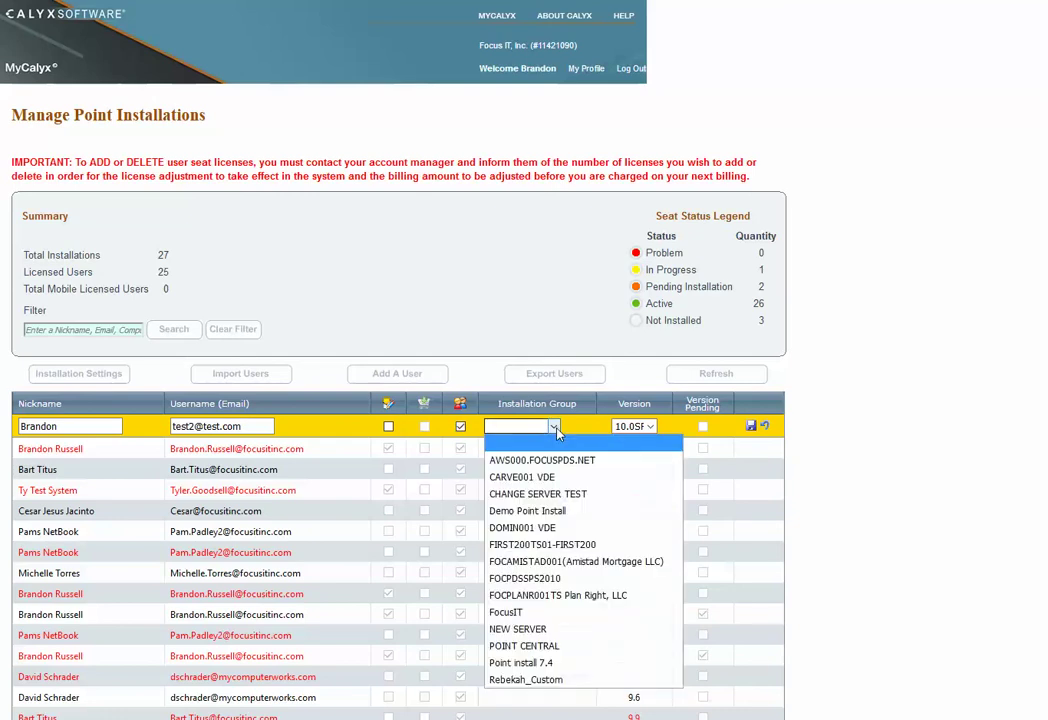
{"action": "left_click", "coordinate": [547, 612]}
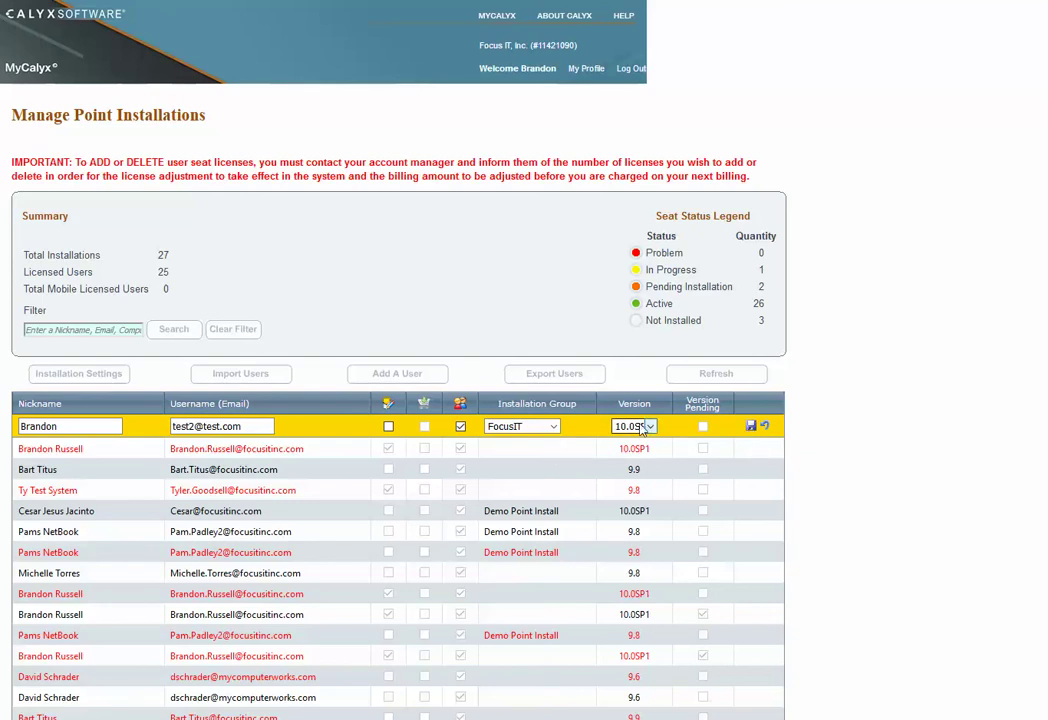
{"action": "left_click", "coordinate": [751, 427]}
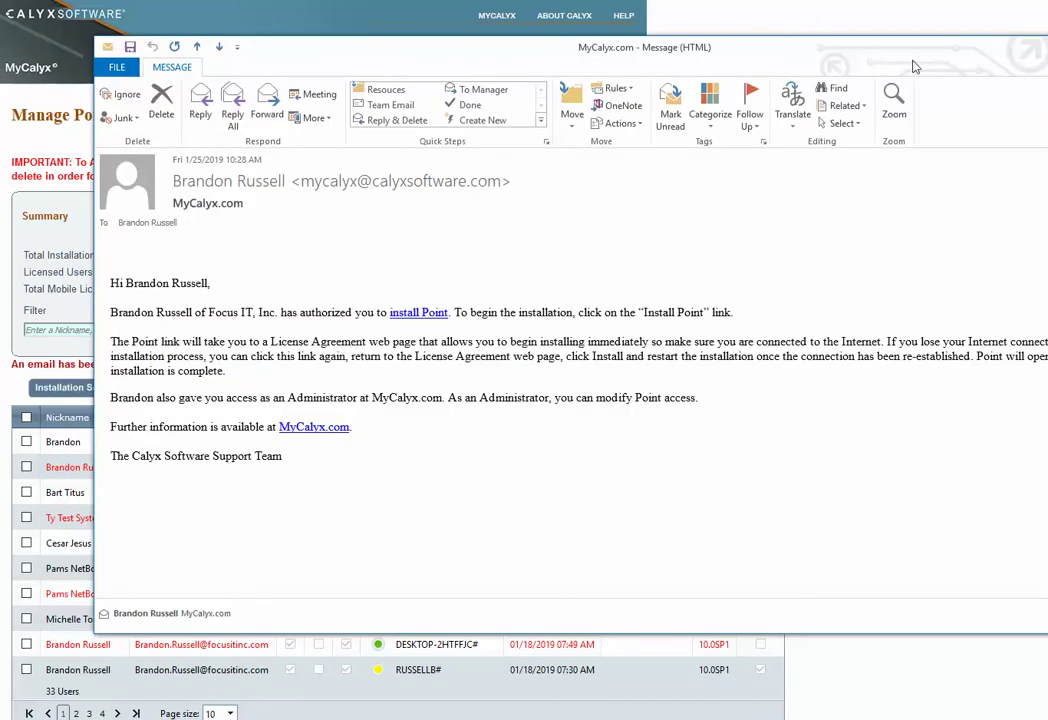
Move the MyCalyx Point installation invitation e-mail window to read the message
{"action": "left_click_drag", "start_coordinate": [914, 57], "coordinate": [806, 54]}
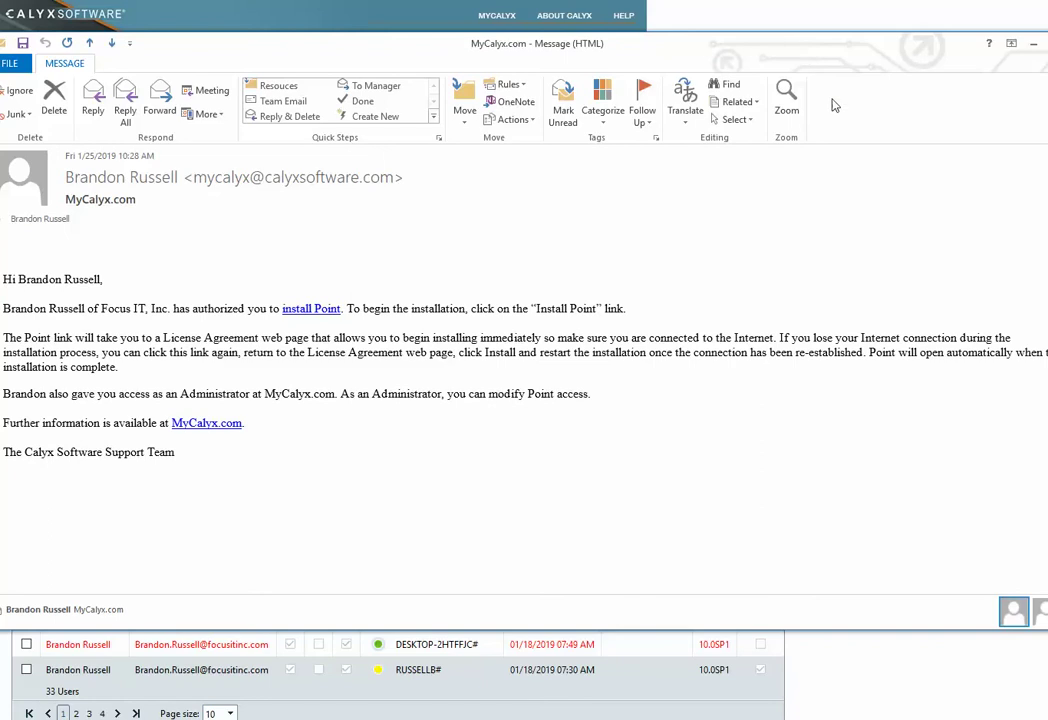